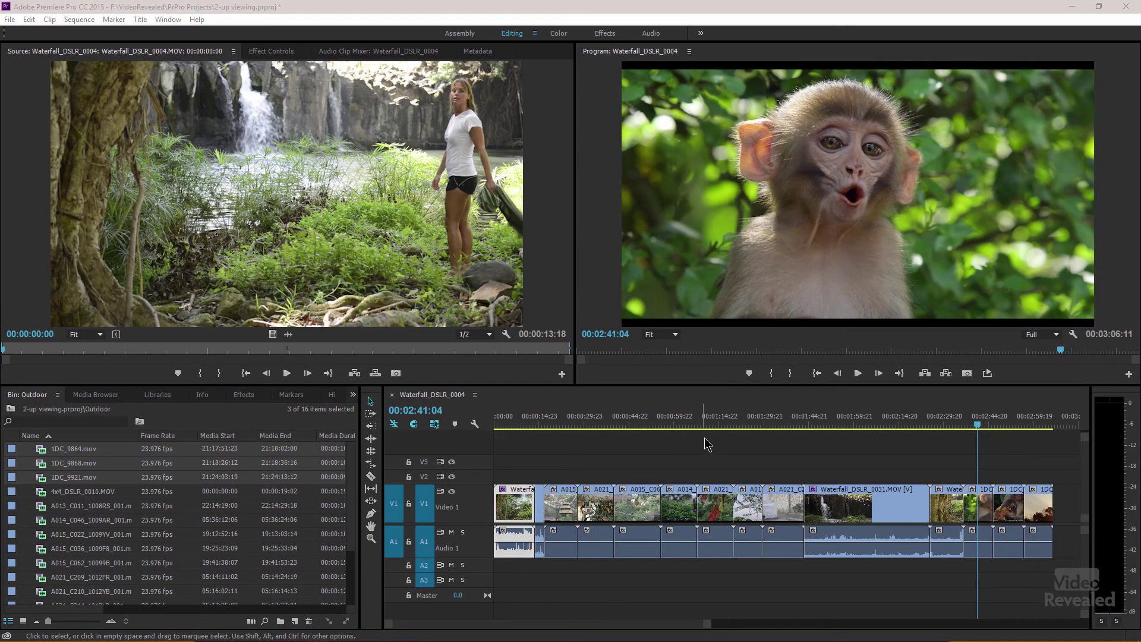
- Scrub the playhead back to 00:00:31:12 on the upside-down monkey shot
{"action": "left_click_drag", "start_coordinate": [676, 423], "coordinate": [589, 425]}
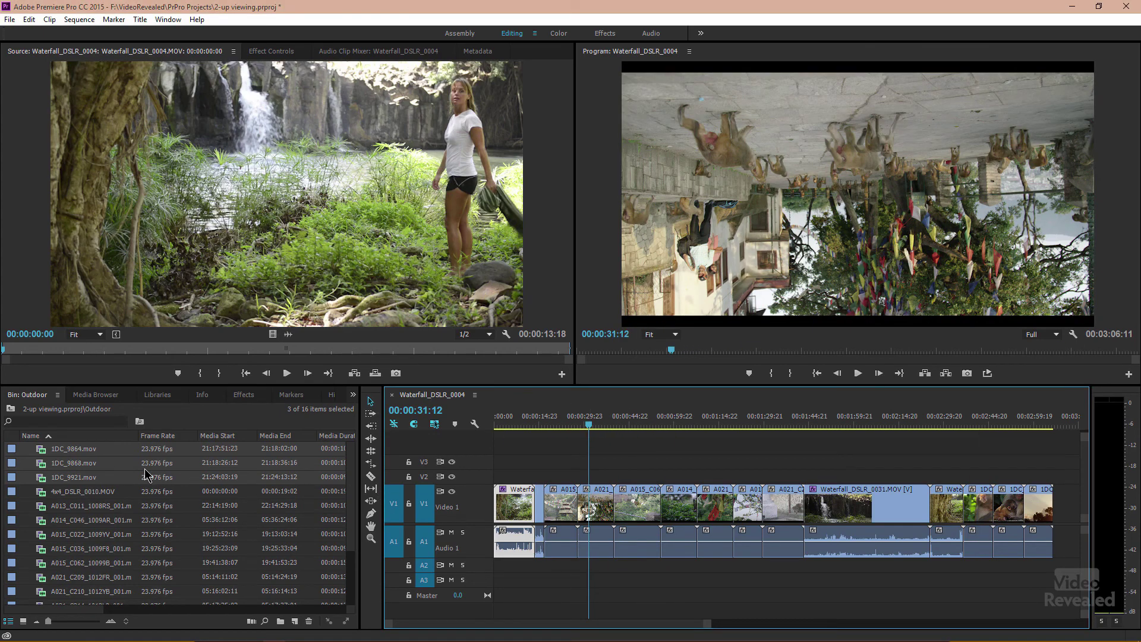
{"action": "scroll", "coordinate": [48, 513], "scroll_direction": "down", "scroll_amount": 5}
- Close and reopen the Waterfall_DSLR_0004 timeline, then scrub forward to 00:01:45:13
{"action": "left_click", "coordinate": [45, 549]}
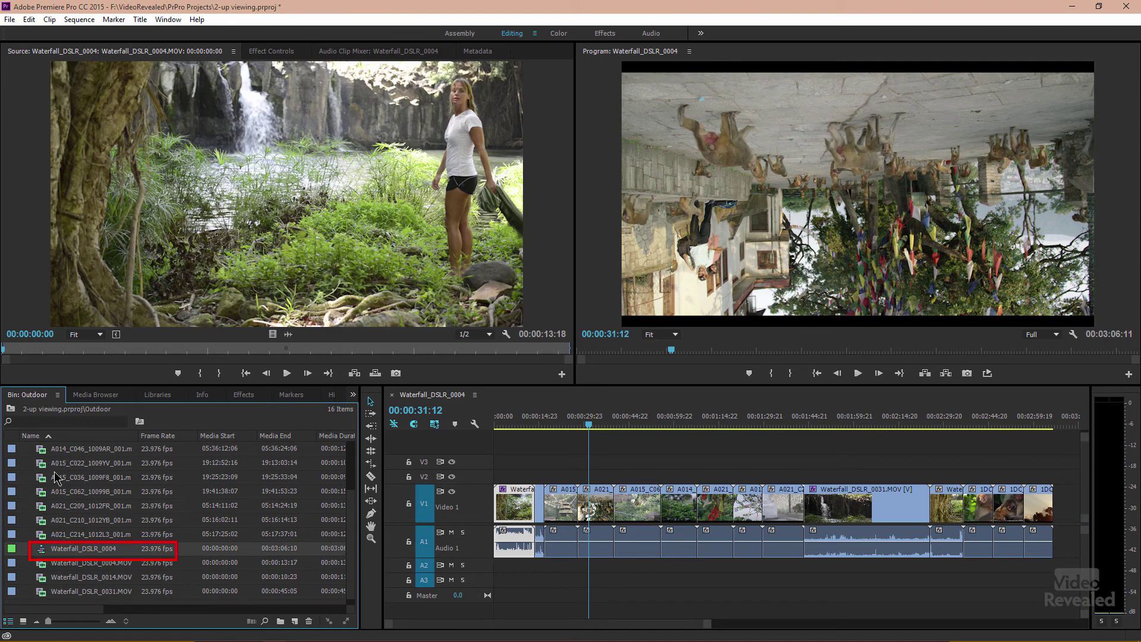
{"action": "double_click", "coordinate": [43, 550]}
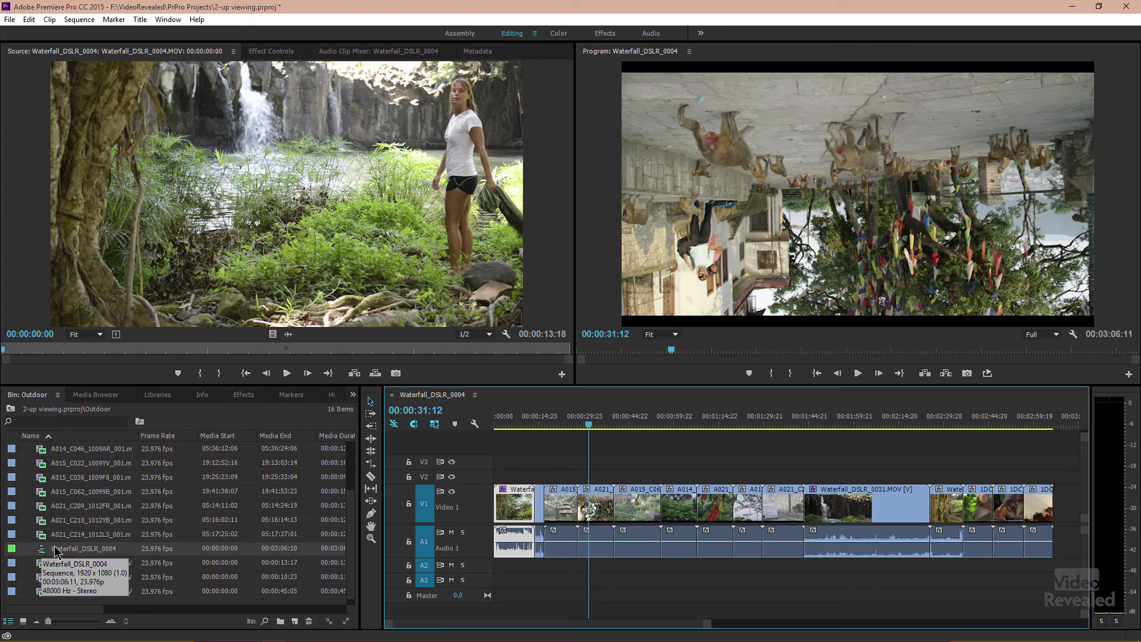
{"action": "left_click", "coordinate": [393, 395]}
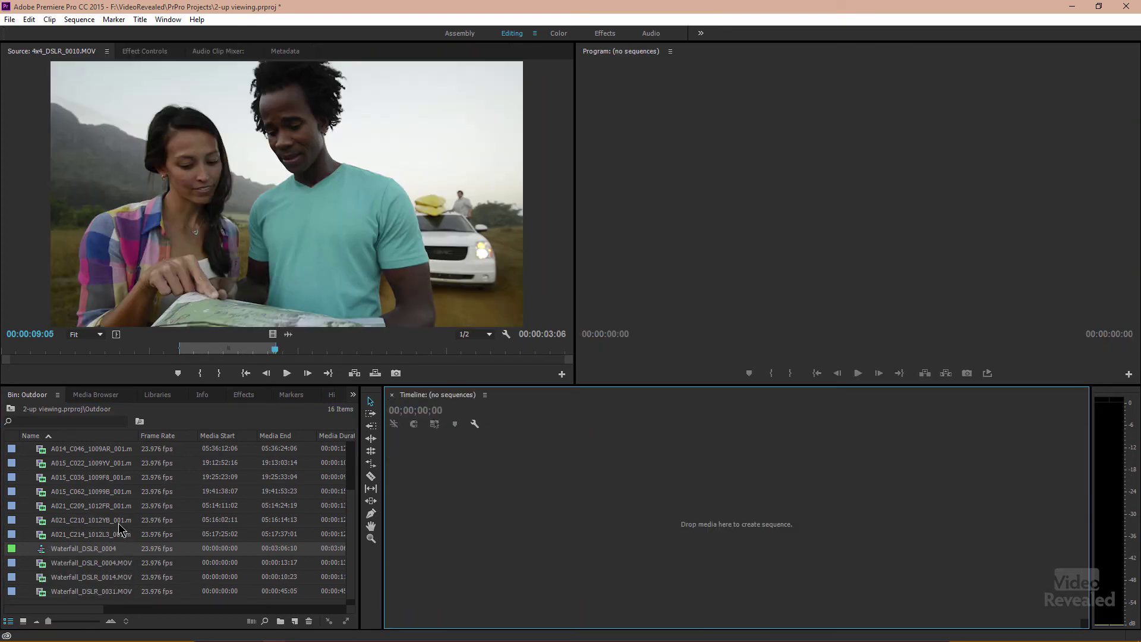
{"action": "double_click", "coordinate": [43, 550]}
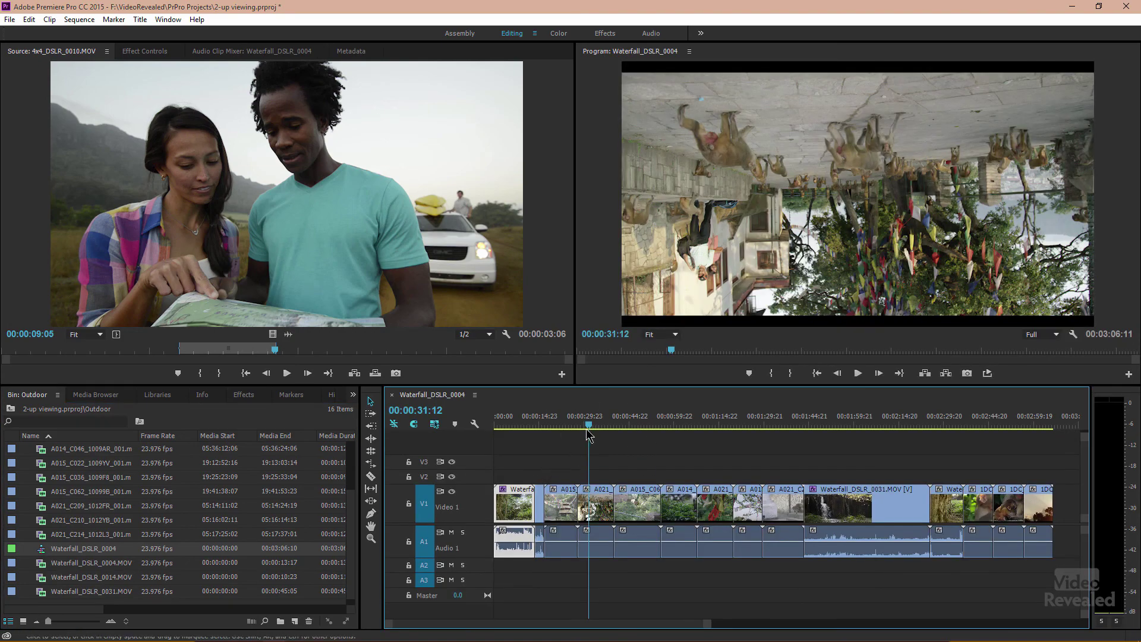
{"action": "left_click_drag", "start_coordinate": [586, 434], "coordinate": [811, 431]}
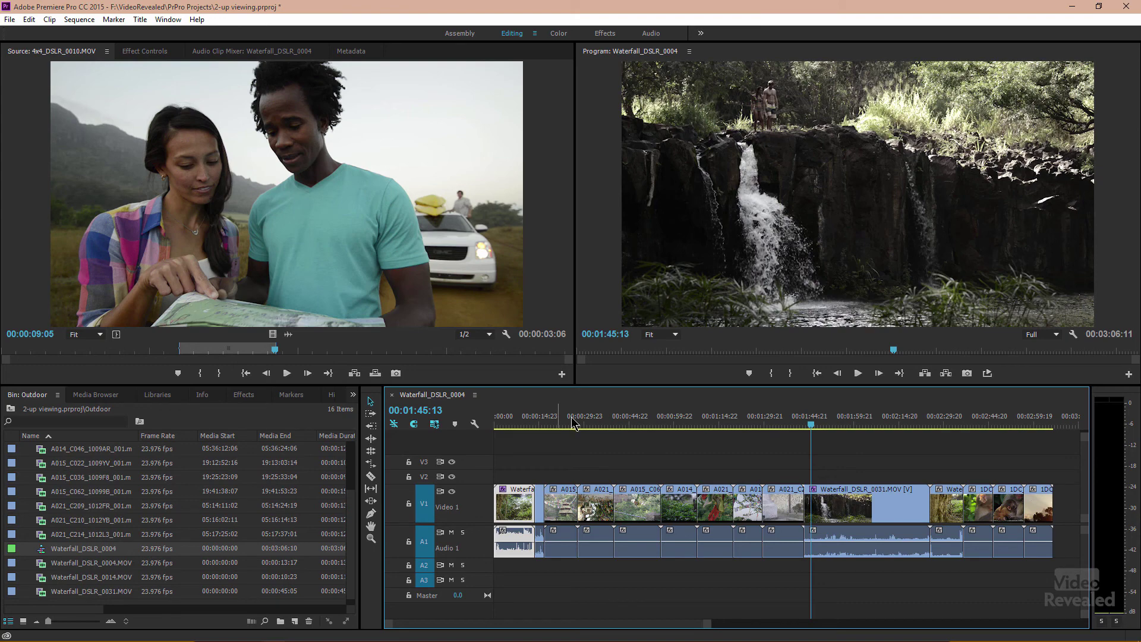
- Jump between the hikers and waterfall shots, ending at 00:00:07:13 on the lone woman
{"action": "left_click", "coordinate": [949, 416]}
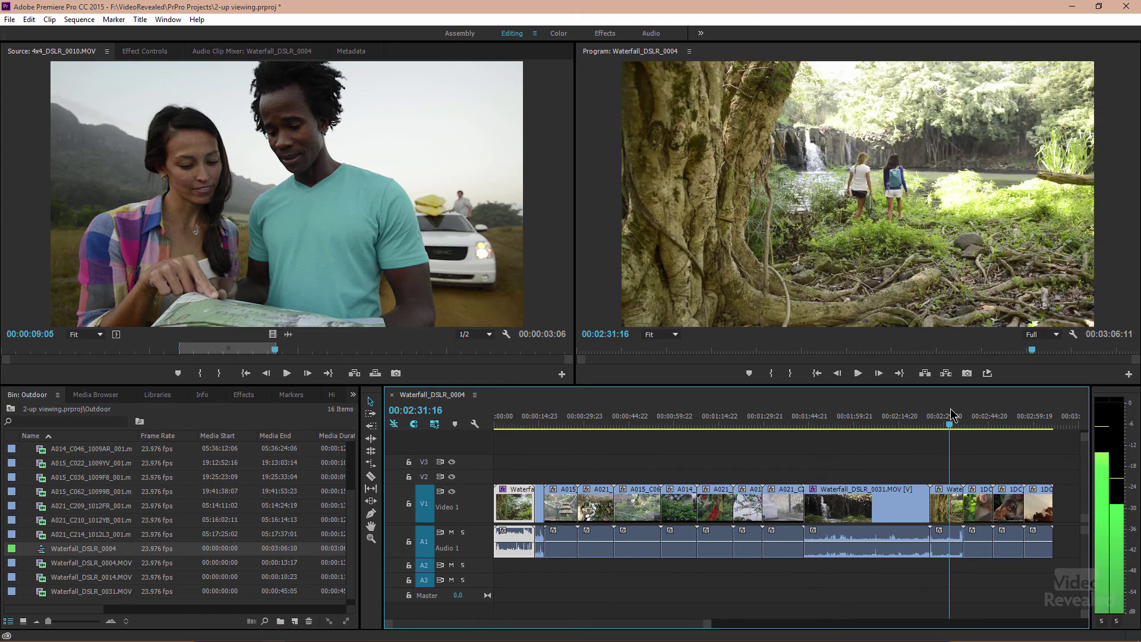
{"action": "left_click_drag", "start_coordinate": [952, 413], "coordinate": [950, 413]}
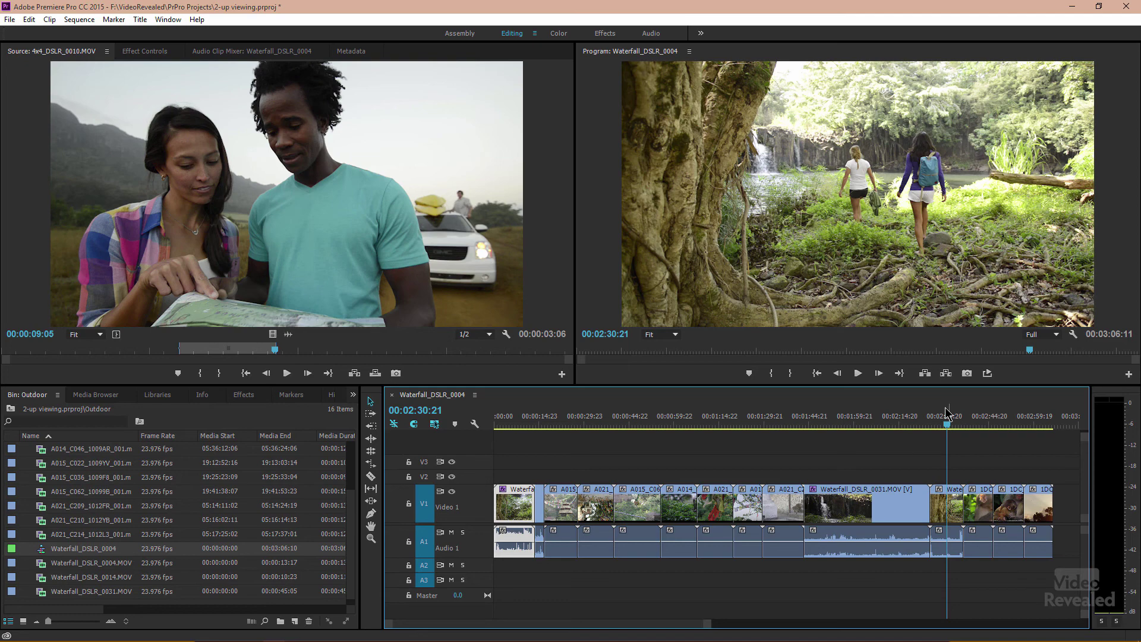
{"action": "left_click_drag", "start_coordinate": [601, 420], "coordinate": [492, 423]}
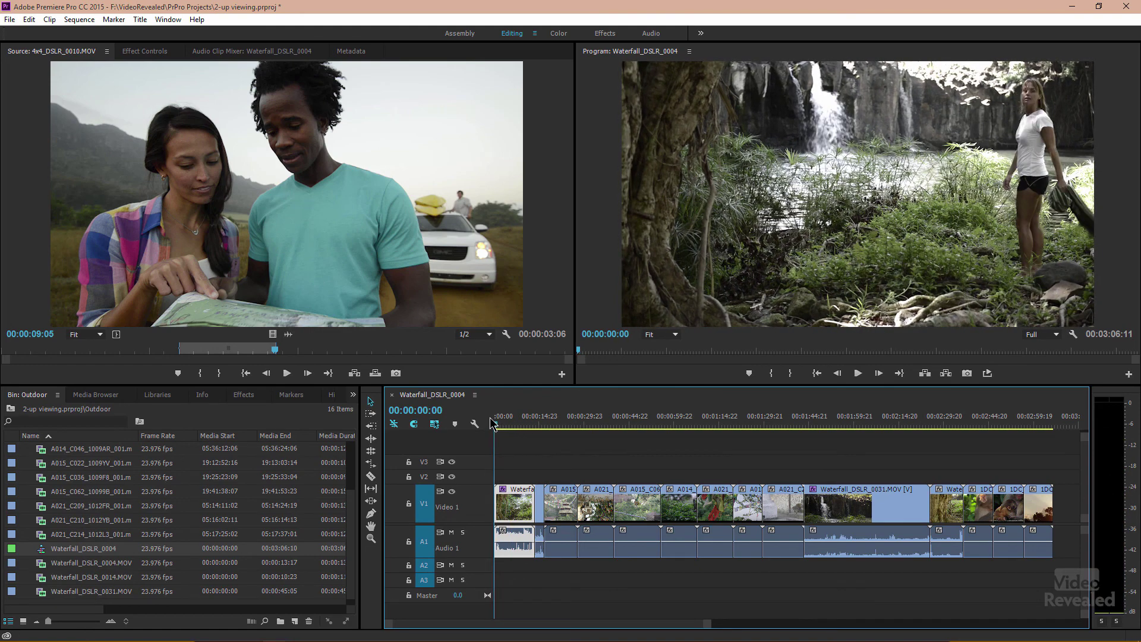
{"action": "left_click", "coordinate": [949, 425]}
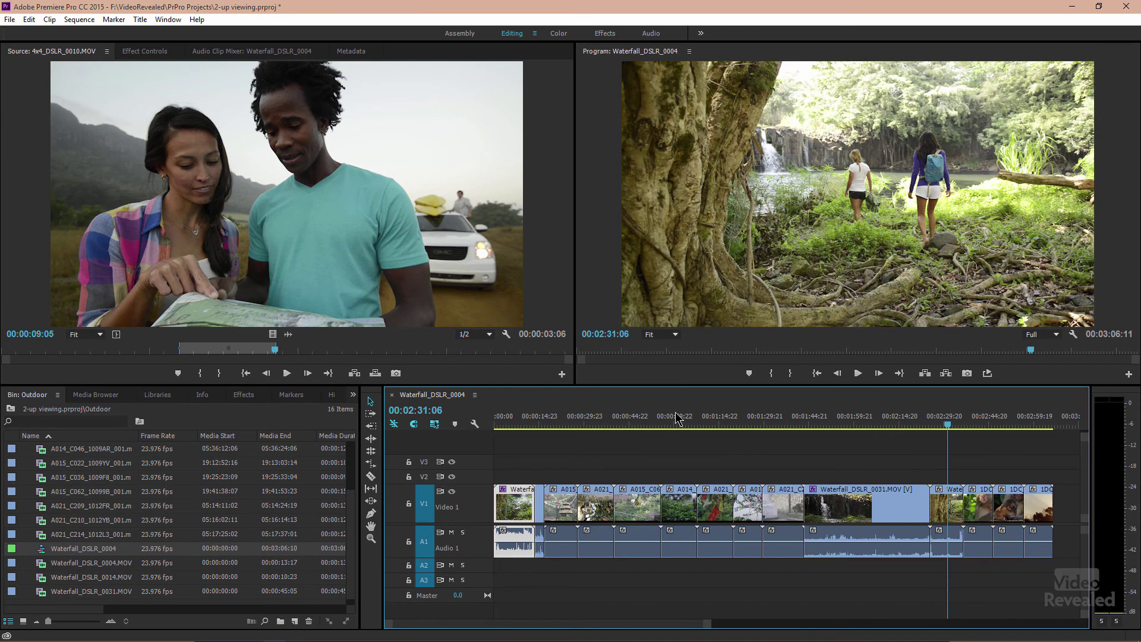
{"action": "left_click", "coordinate": [517, 425]}
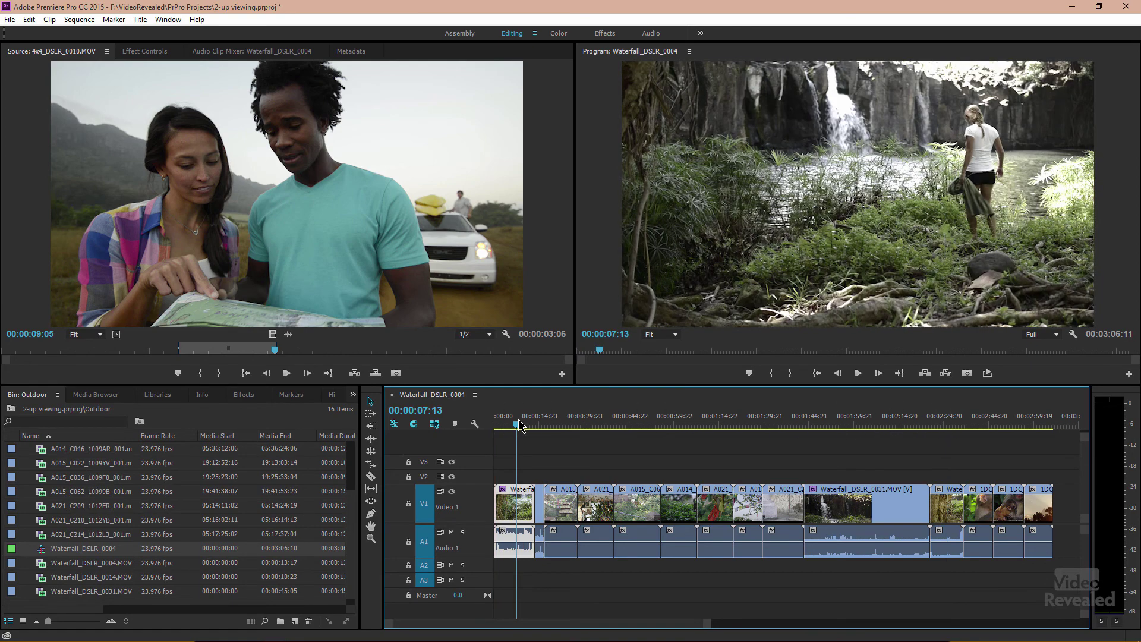
- Load the first V1 clip, Waterfall_DSLR_0004.MOV, into the Source monitor at 00:00:07:13
{"action": "double_click", "coordinate": [516, 512]}
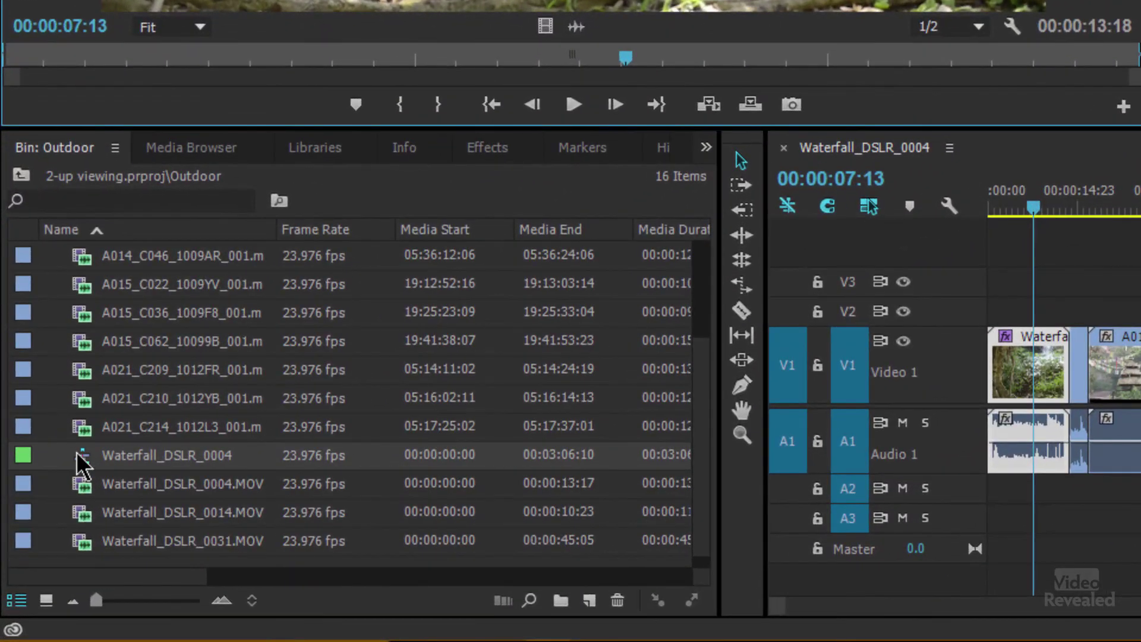
- Use Open in Source Monitor on the Waterfall_DSLR_0004 sequence and scrub to 00:00:15:21
{"action": "left_click", "coordinate": [41, 553]}
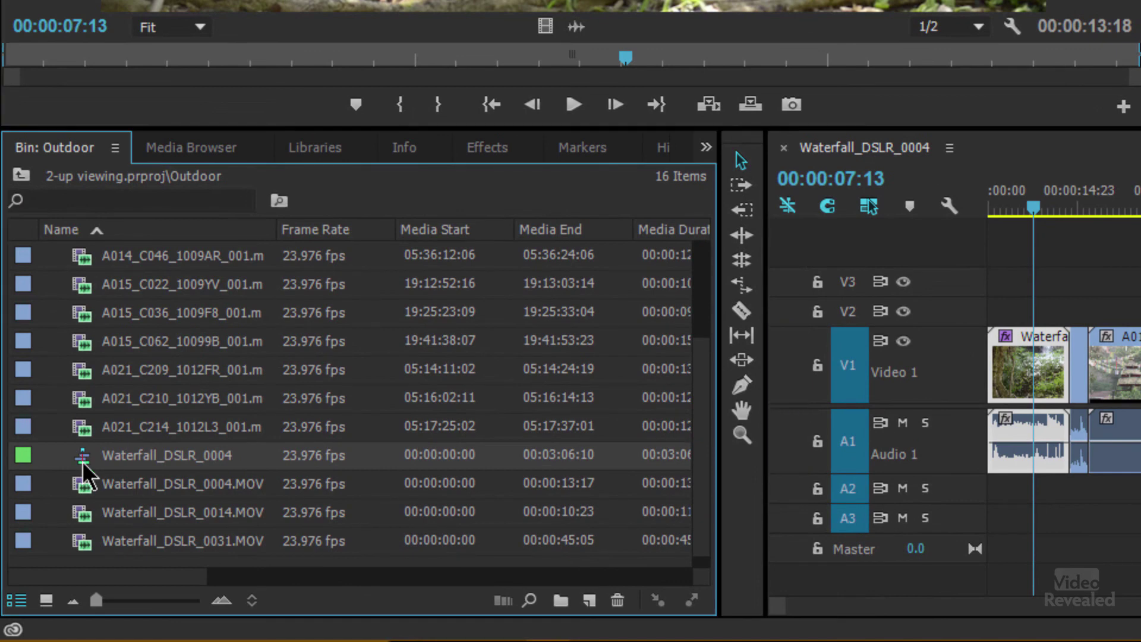
{"action": "mouse_move", "coordinate": [83, 457]}
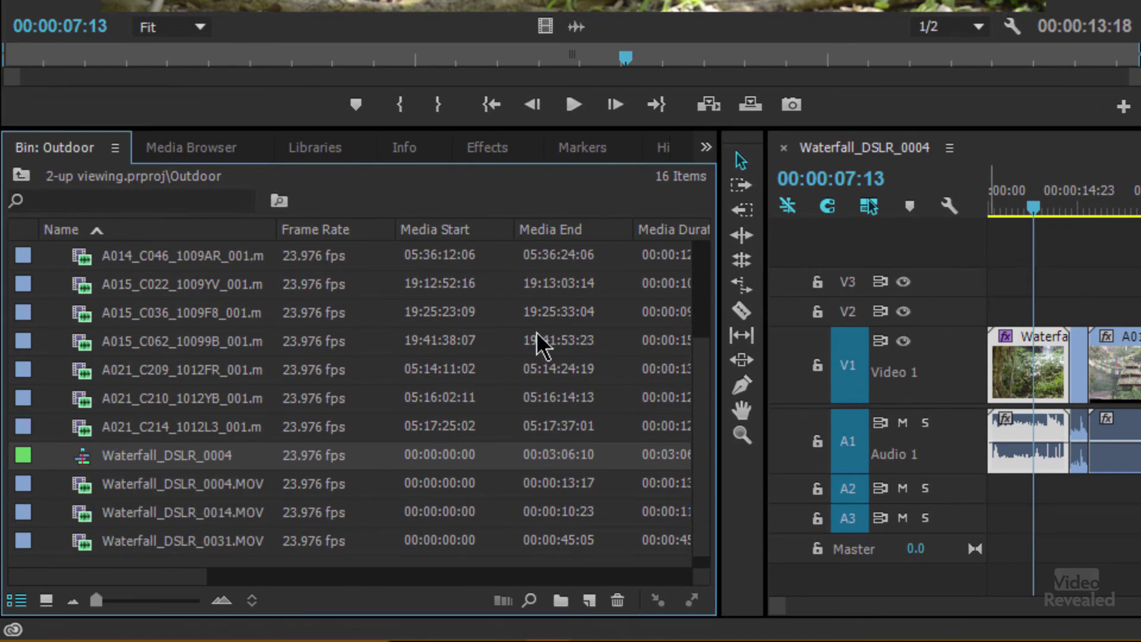
{"action": "right_click", "coordinate": [83, 459]}
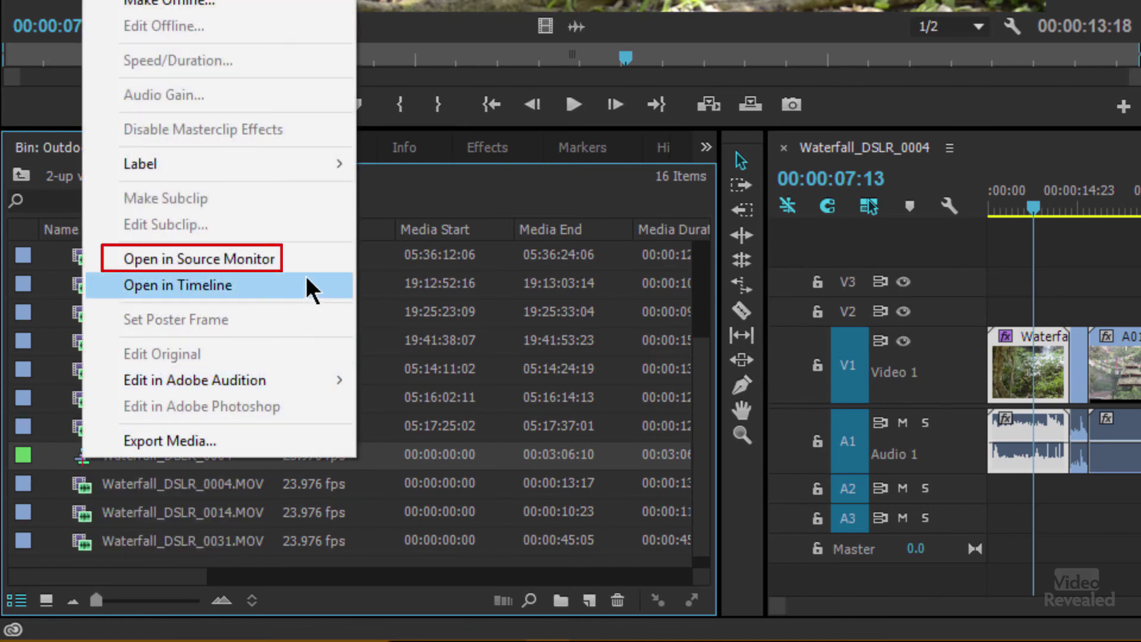
{"action": "left_click", "coordinate": [313, 258]}
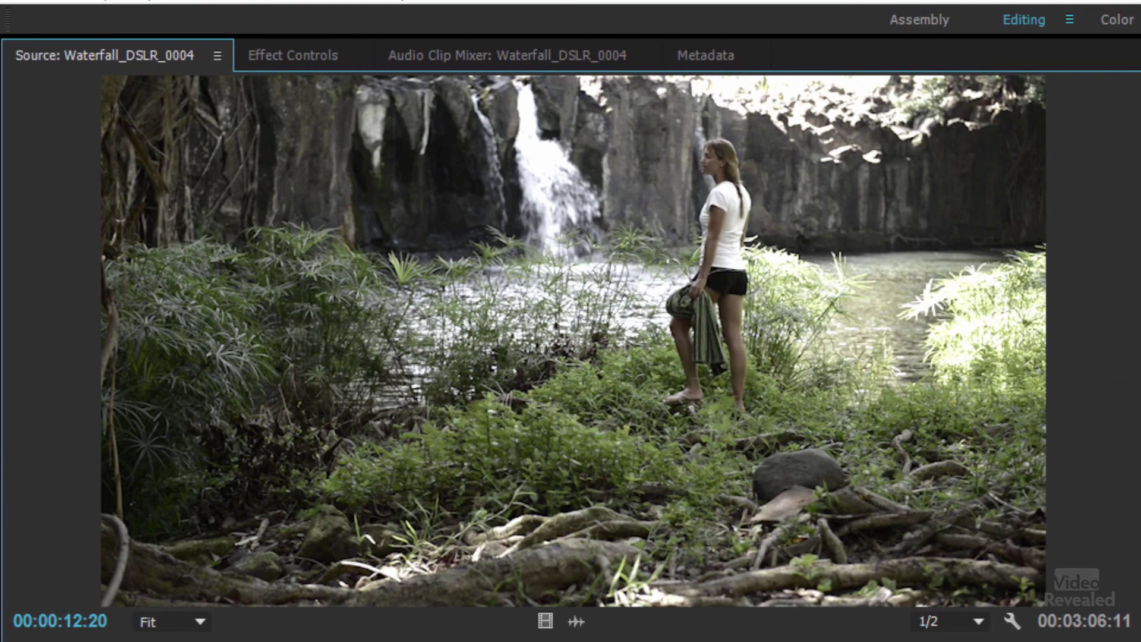
{"action": "mouse_move", "coordinate": [99, 620]}
{"action": "left_mouse_down"}
{"action": "mouse_move", "coordinate": [78, 621]}
{"action": "mouse_move", "coordinate": [101, 621]}
{"action": "left_mouse_up"}
{"action": "left_click_drag", "start_coordinate": [522, 631], "coordinate": [259, 631]}
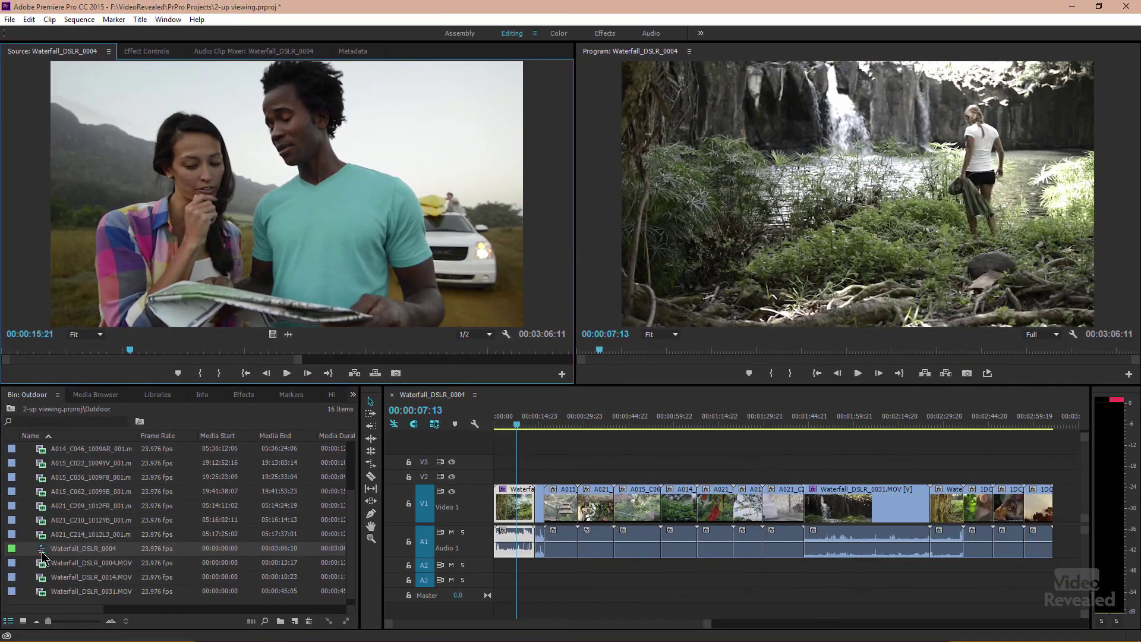
- Drag the Waterfall_DSLR_0004 sequence into the Source monitor, park it at 00:00:00:00, and focus the timeline
{"action": "double_click", "coordinate": [44, 482]}
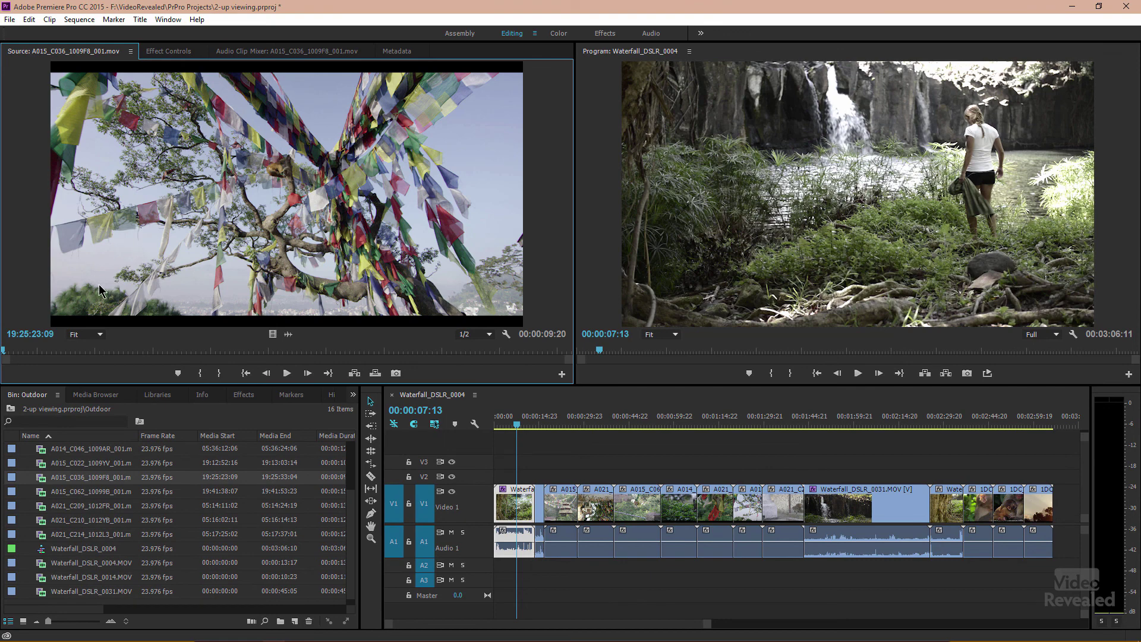
{"action": "left_click", "coordinate": [43, 552]}
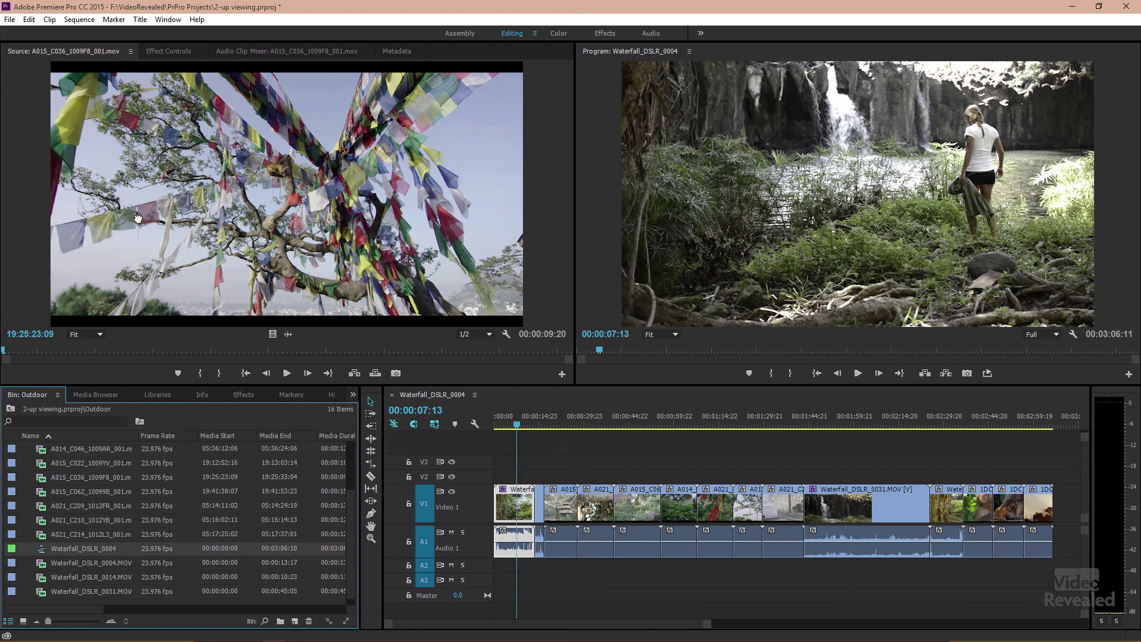
{"action": "left_click_drag", "start_coordinate": [138, 218], "coordinate": [137, 218]}
{"action": "left_click_drag", "start_coordinate": [143, 355], "coordinate": [89, 356]}
{"action": "scroll", "coordinate": [89, 355], "scroll_direction": "down", "scroll_amount": 10}
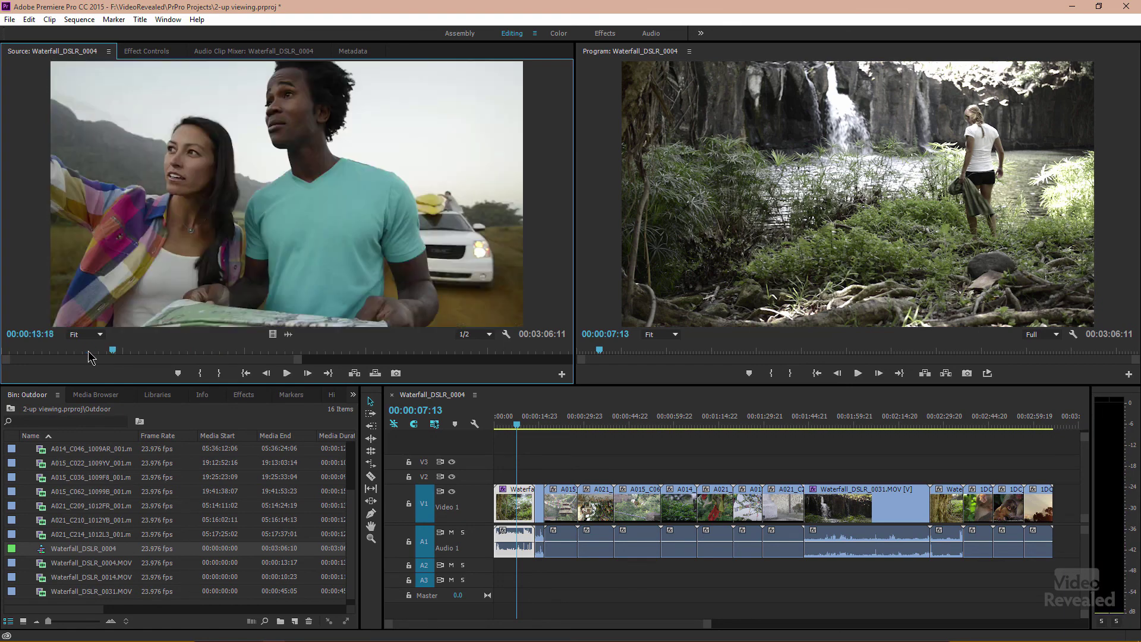
{"action": "scroll", "coordinate": [89, 356], "scroll_direction": "up", "scroll_amount": 4}
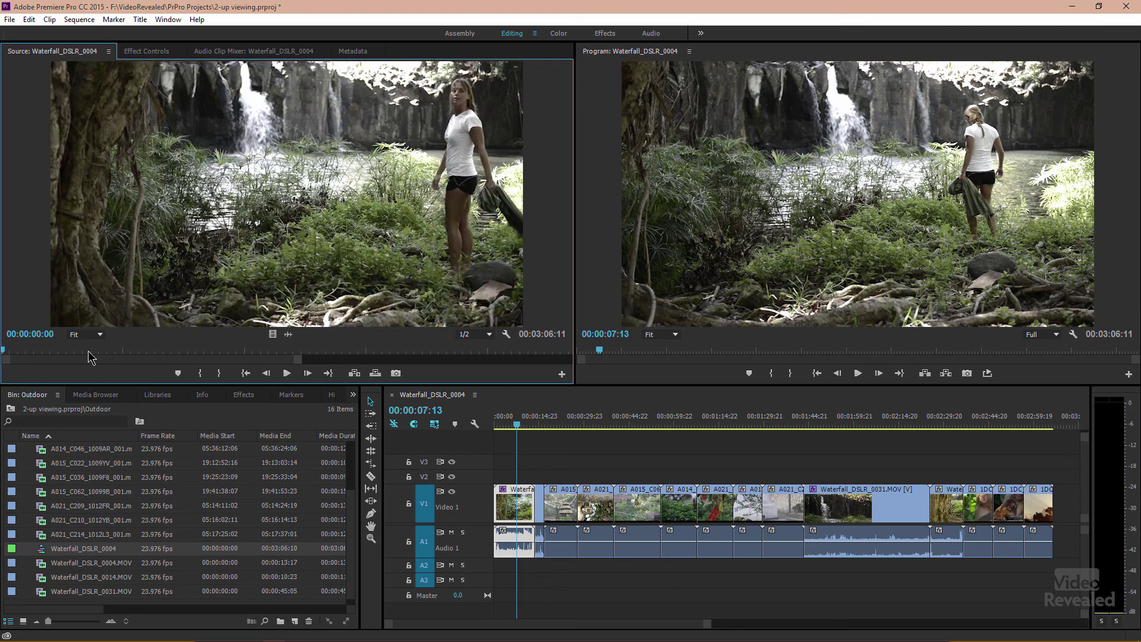
{"action": "left_click", "coordinate": [530, 433]}
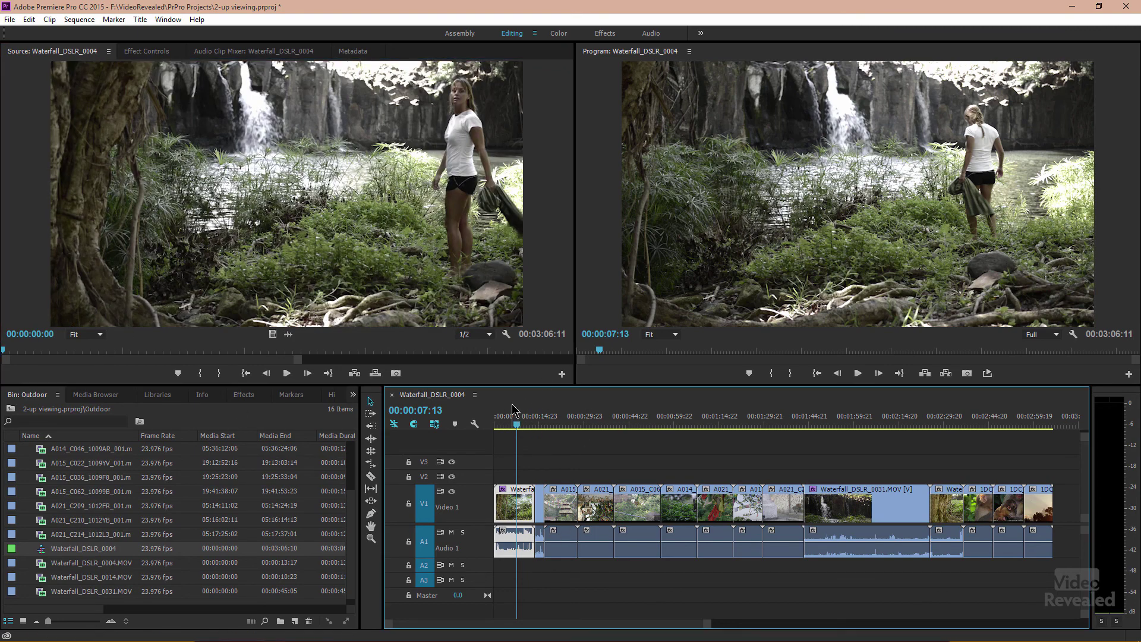
- Shuttle through the sequence with J/K/L in the timeline, then in the Source monitor back to start
{"action": "key", "text": "l"}
{"action": "key", "text": "l"}
{"action": "key", "text": "l"}
{"action": "key", "text": "l"}
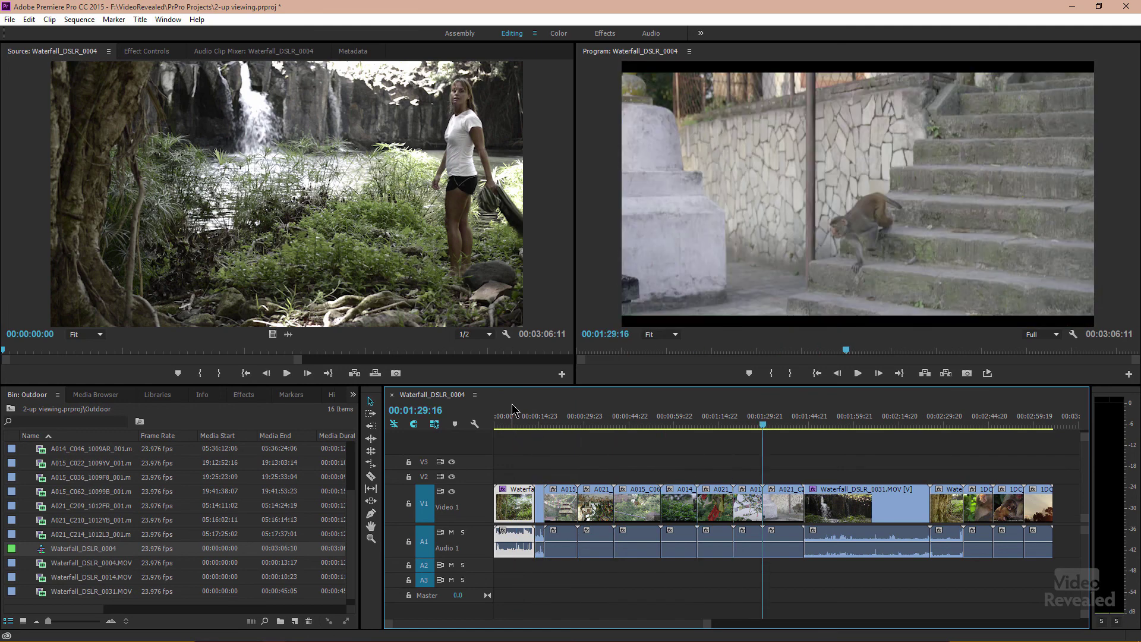
{"action": "key", "text": "j"}
{"action": "key", "text": "j"}
{"action": "key", "text": "j"}
{"action": "key", "text": "j"}
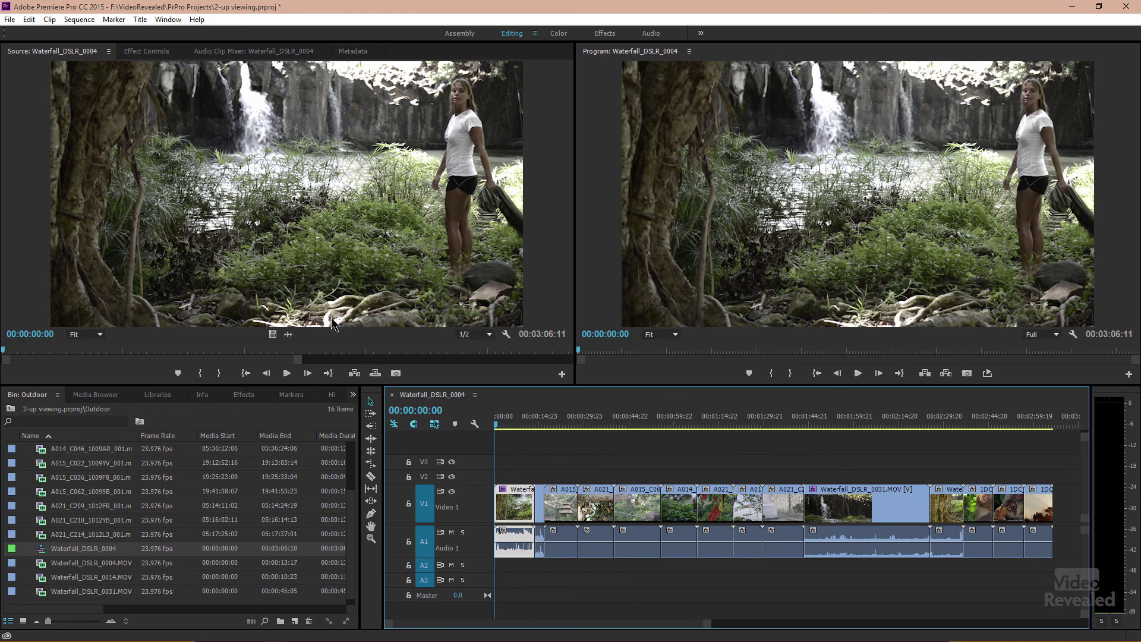
{"action": "left_click", "coordinate": [202, 336]}
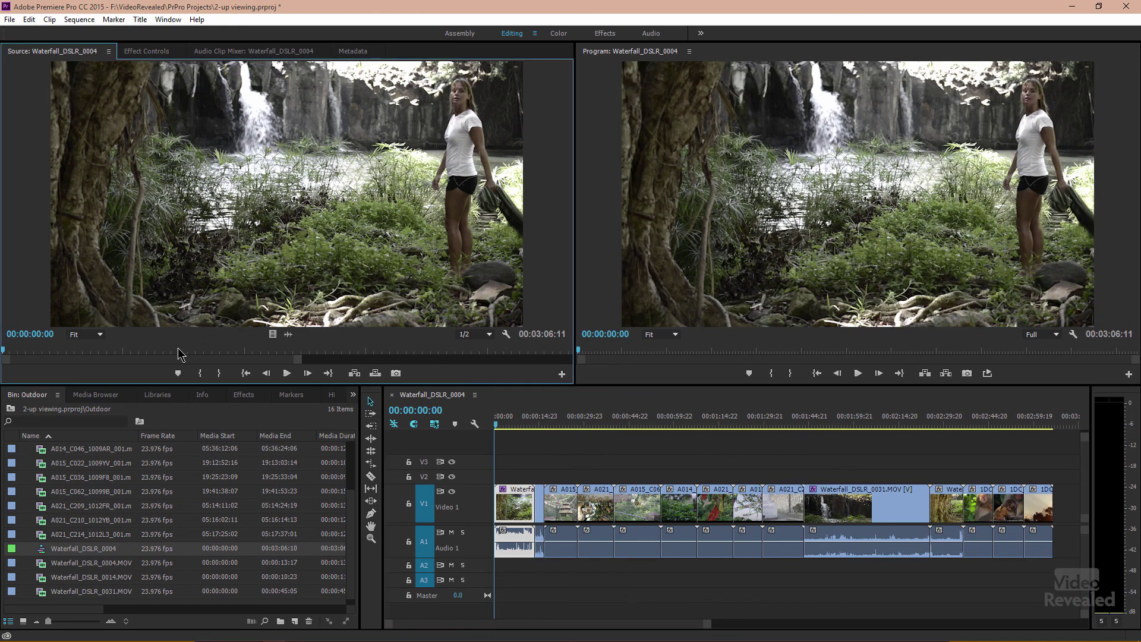
{"action": "key", "text": "l"}
{"action": "key", "text": "l"}
{"action": "key", "text": "l"}
{"action": "key", "text": "l"}
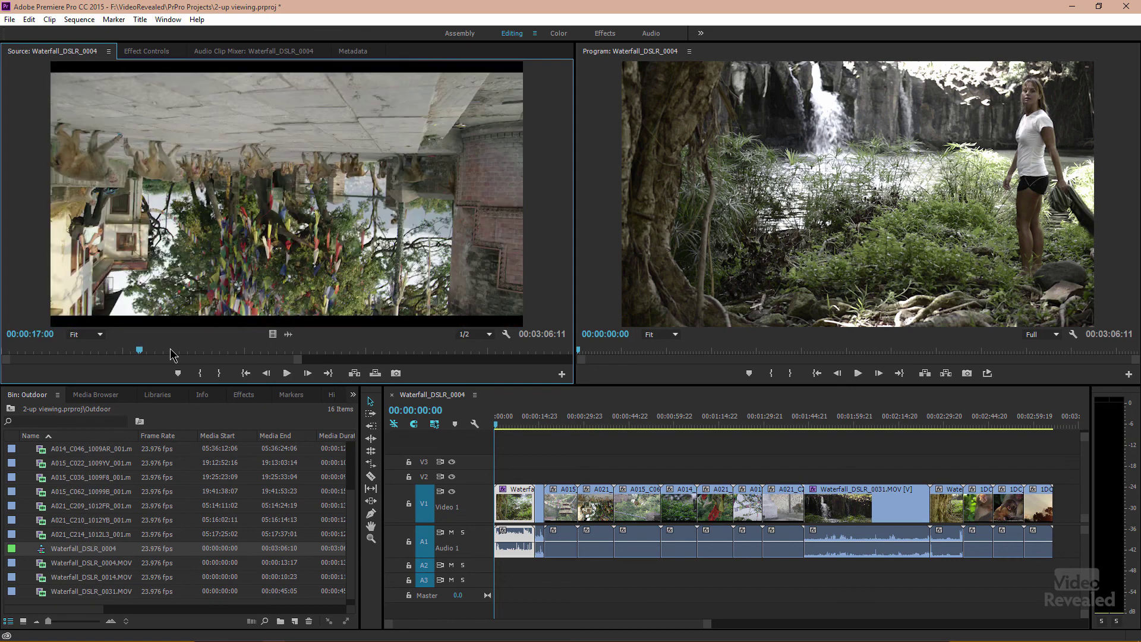
{"action": "key", "text": "j"}
{"action": "key", "text": "j"}
{"action": "key", "text": "j"}
{"action": "key", "text": "j"}
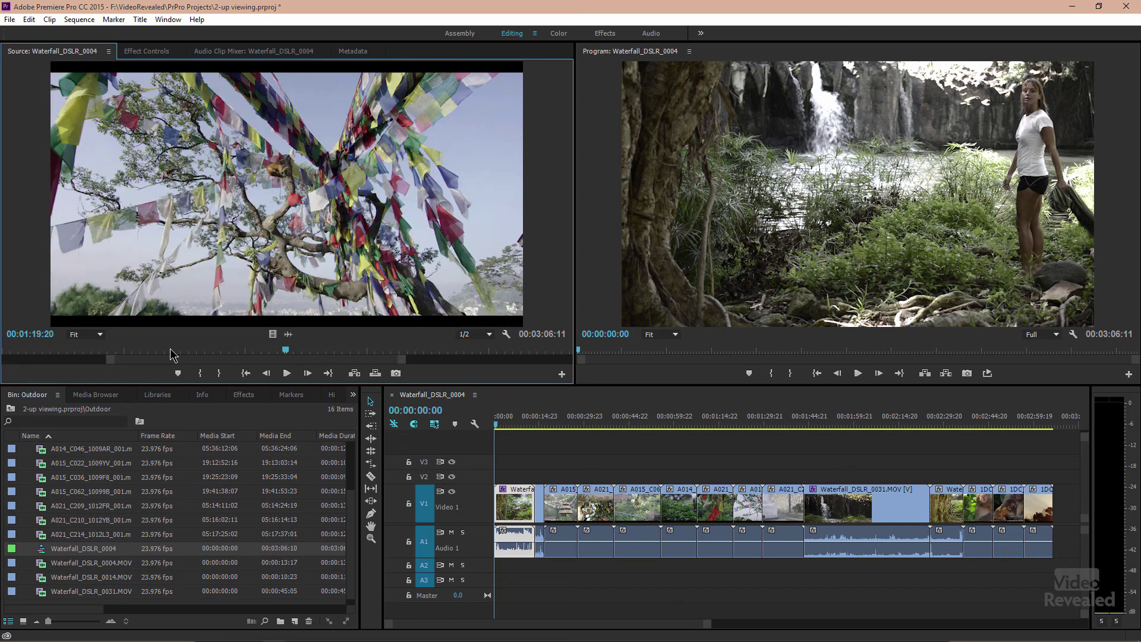
{"action": "key", "text": "k"}
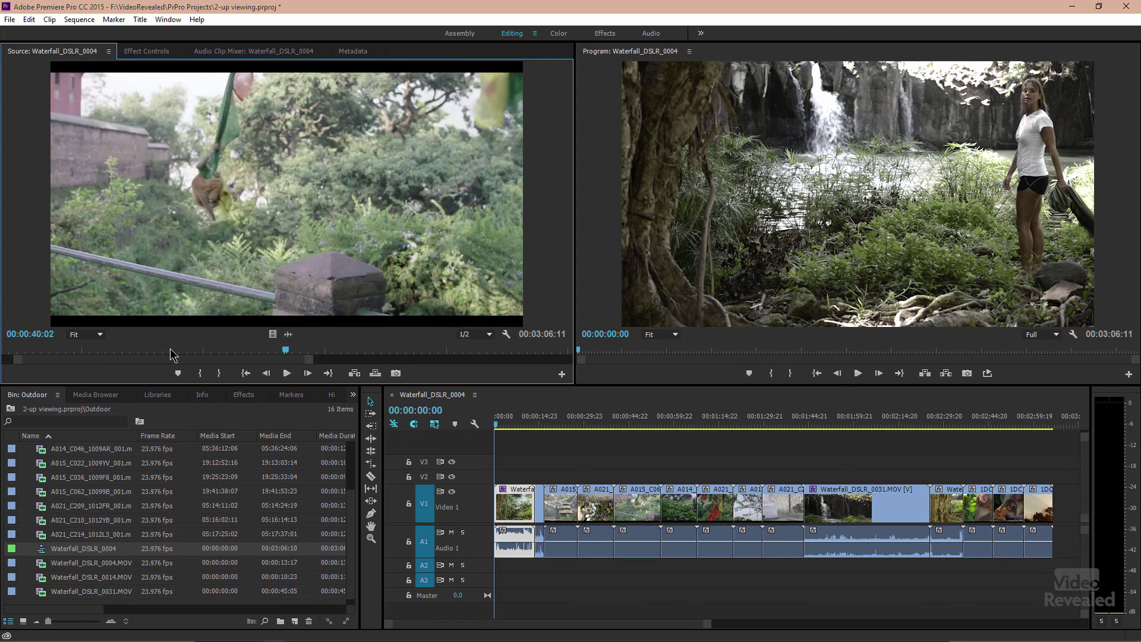
{"action": "key", "text": "l"}
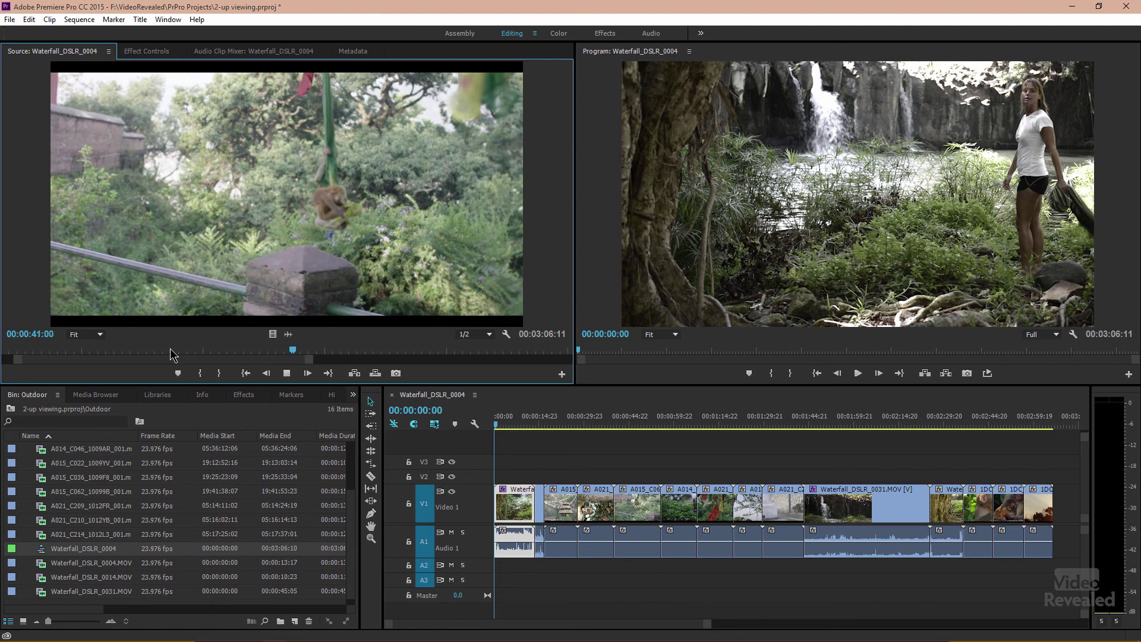
{"action": "key", "text": "j"}
{"action": "key", "text": "j"}
{"action": "key", "text": "j"}
{"action": "key", "text": "j"}
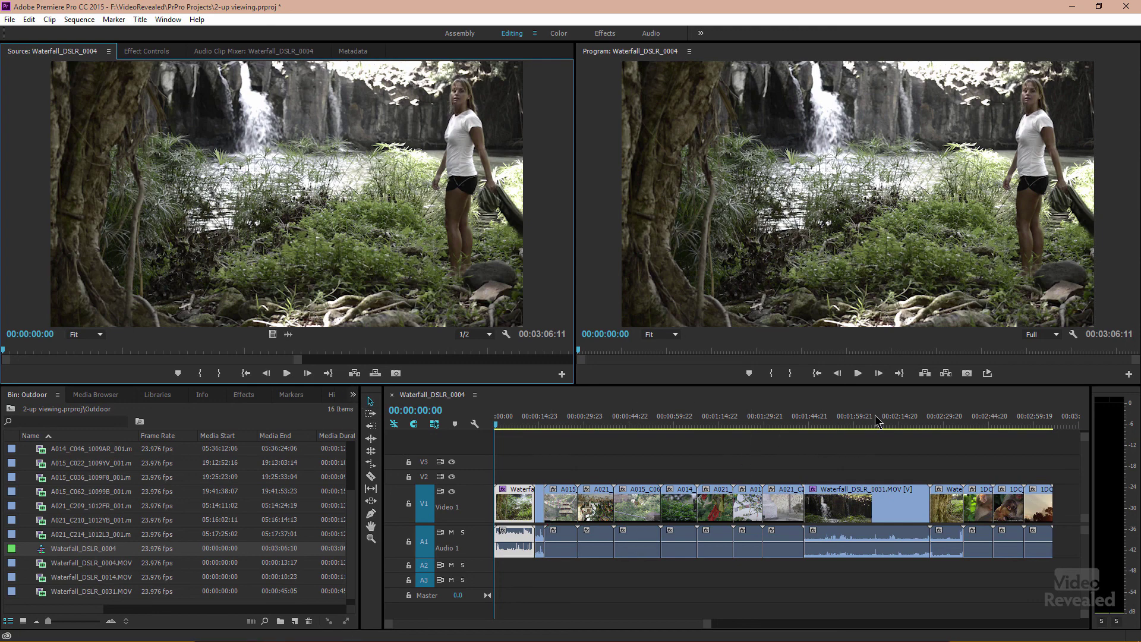
- Park the timeline at 00:02:27:07 and select the short Waterfall clip on V1
{"action": "left_click", "coordinate": [944, 422]}
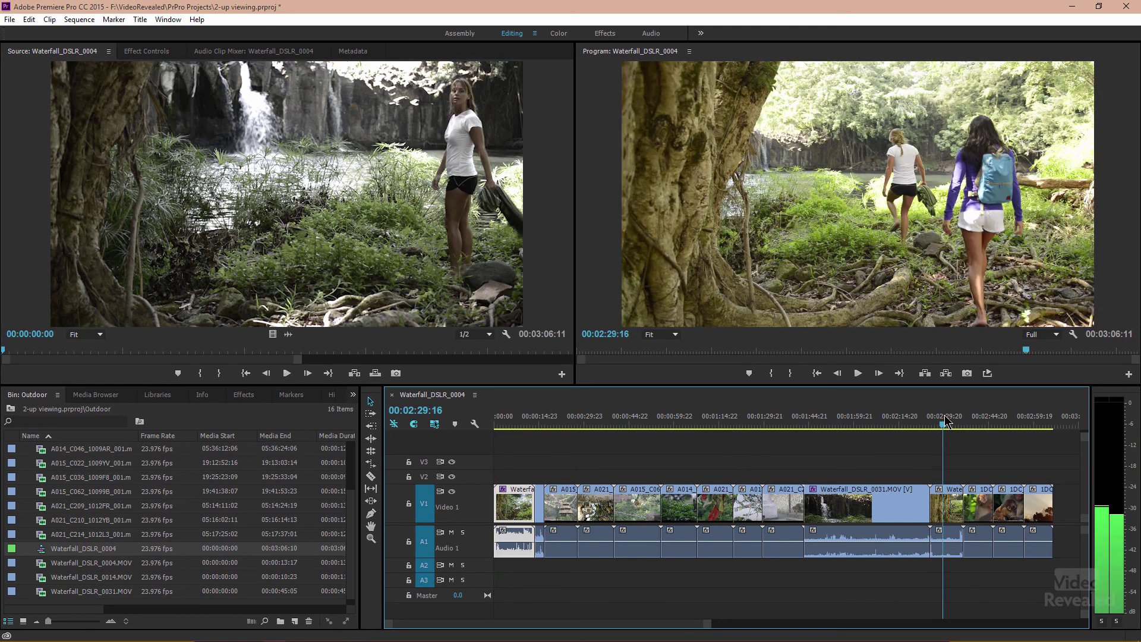
{"action": "left_click_drag", "start_coordinate": [945, 422], "coordinate": [940, 416]}
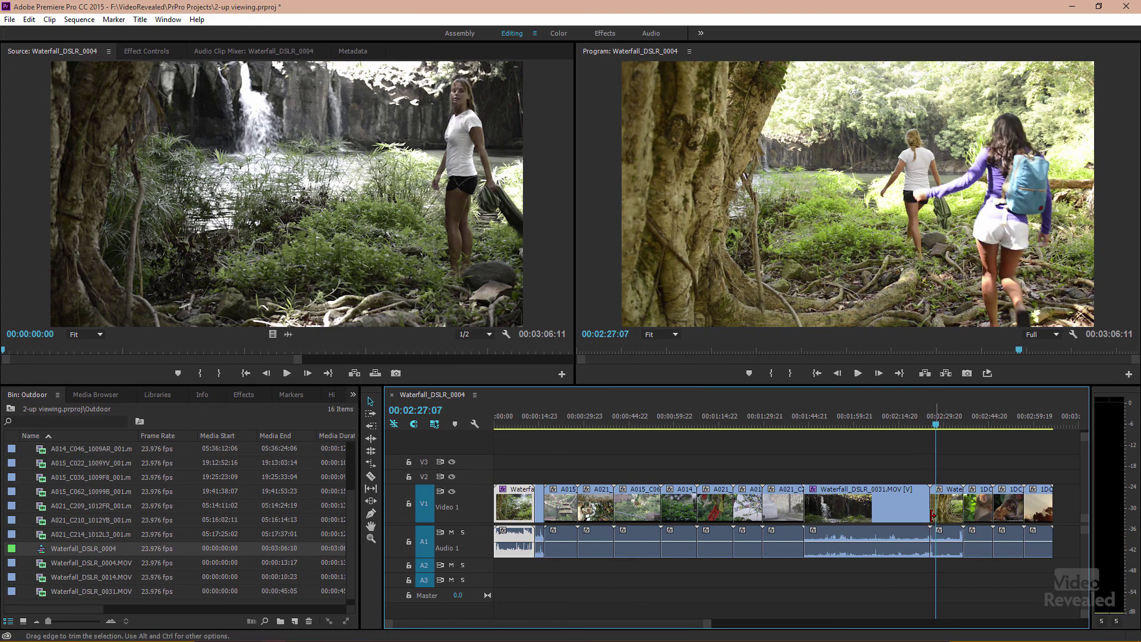
{"action": "left_click", "coordinate": [953, 512]}
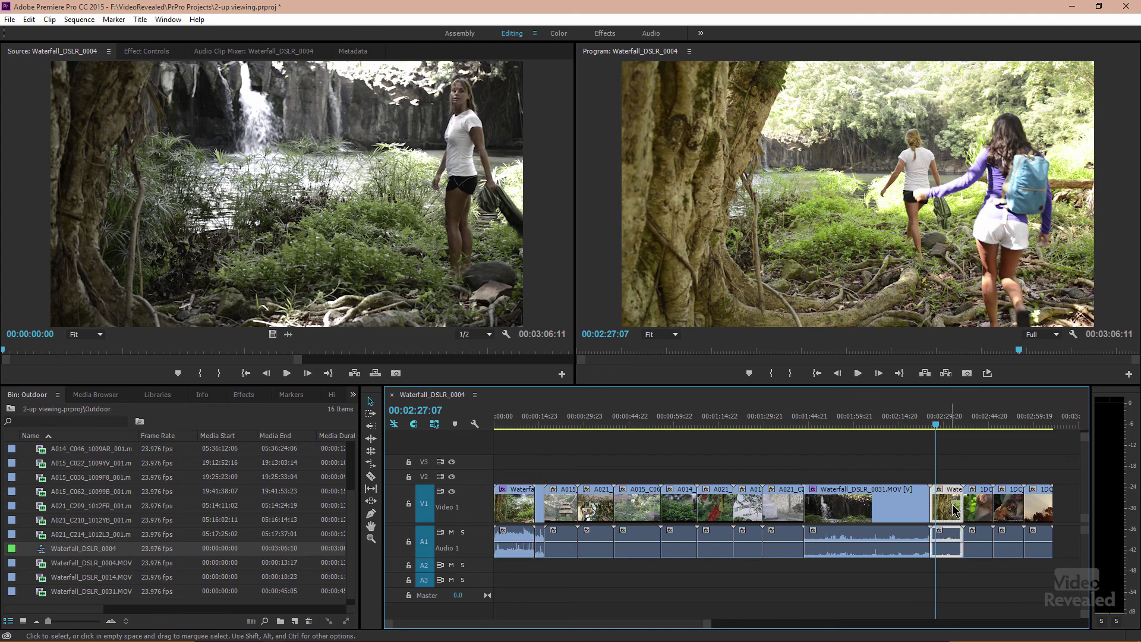
- Switch to the Color workspace and reselect the Waterfall clip for Lumetri grading
{"action": "left_click", "coordinate": [559, 34]}
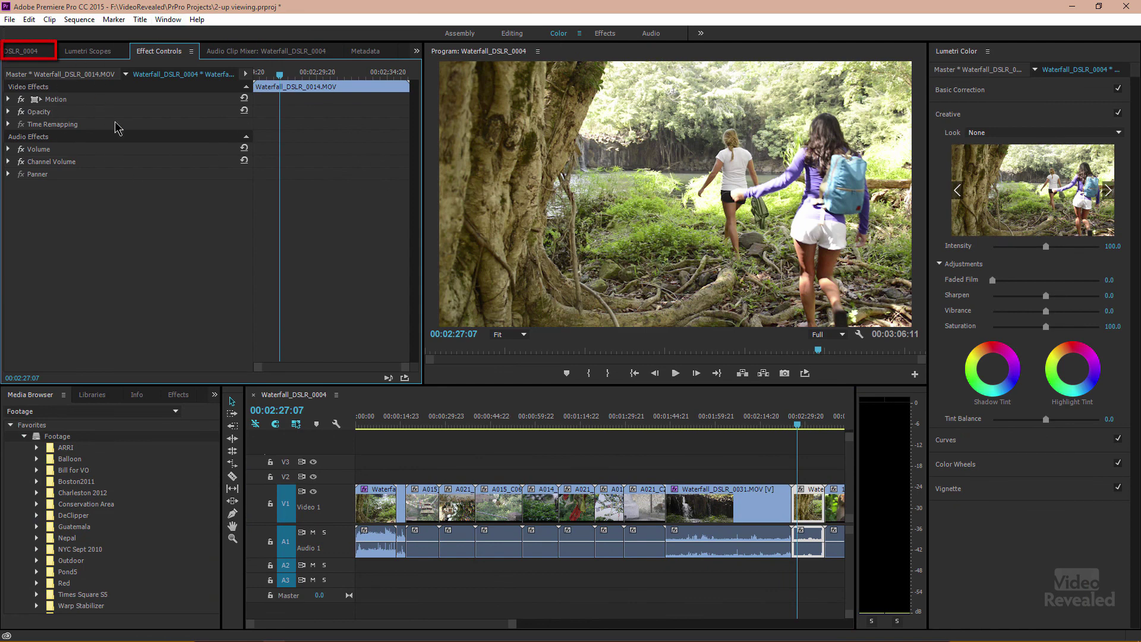
{"action": "left_click", "coordinate": [23, 51]}
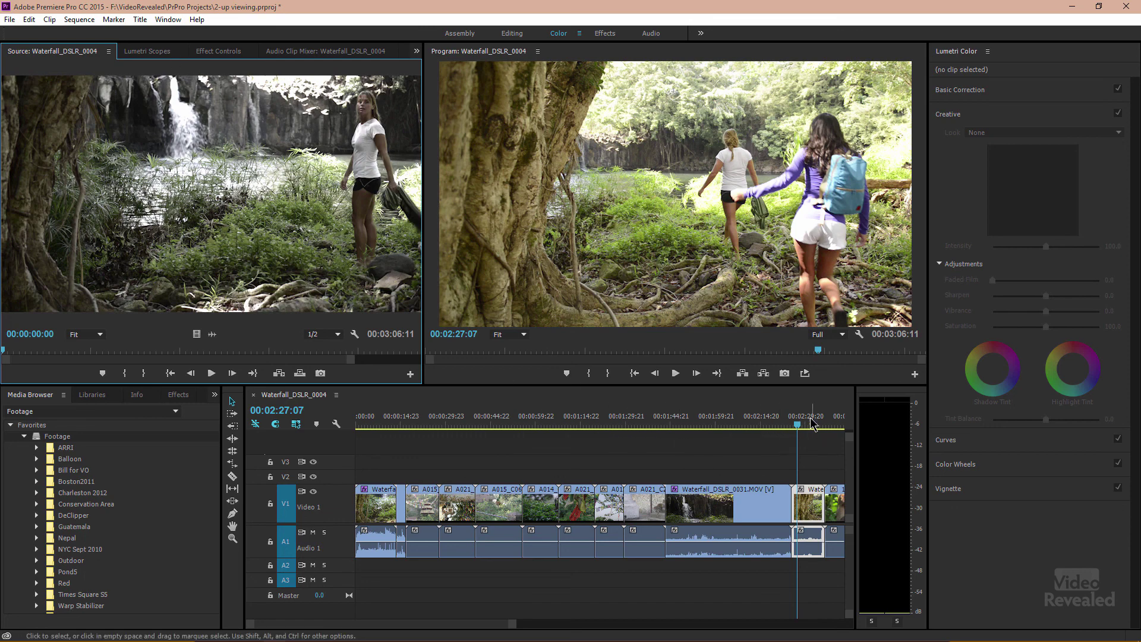
{"action": "left_click", "coordinate": [810, 498]}
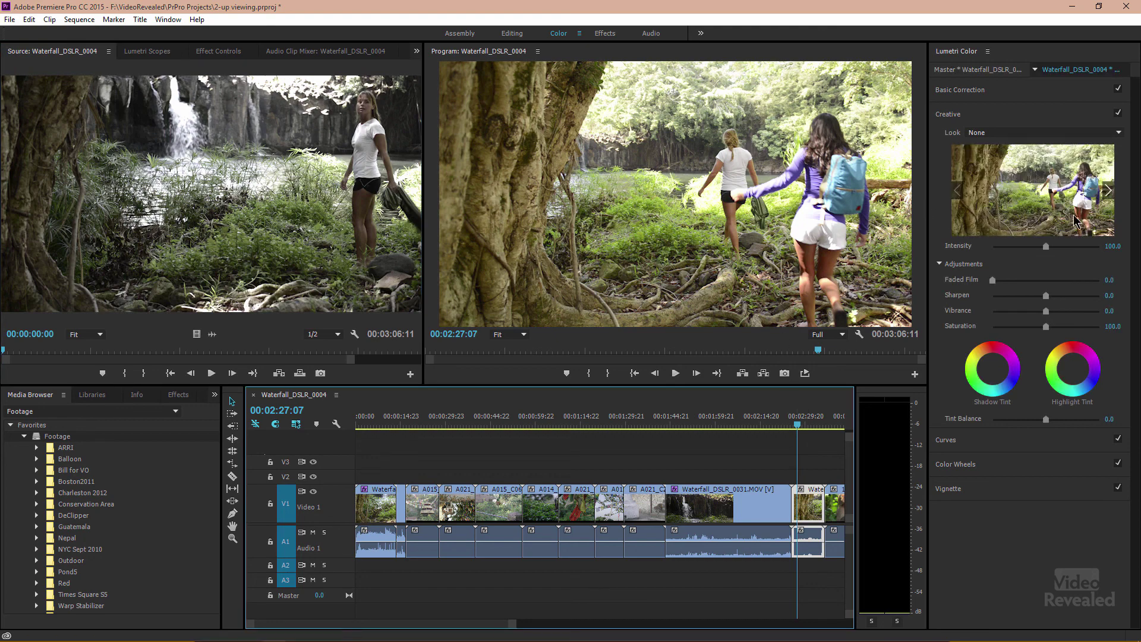
- Step through Creative looks past Bleach Bypass 1 and apply Bleach Bypass 2
{"action": "left_click", "coordinate": [1110, 193]}
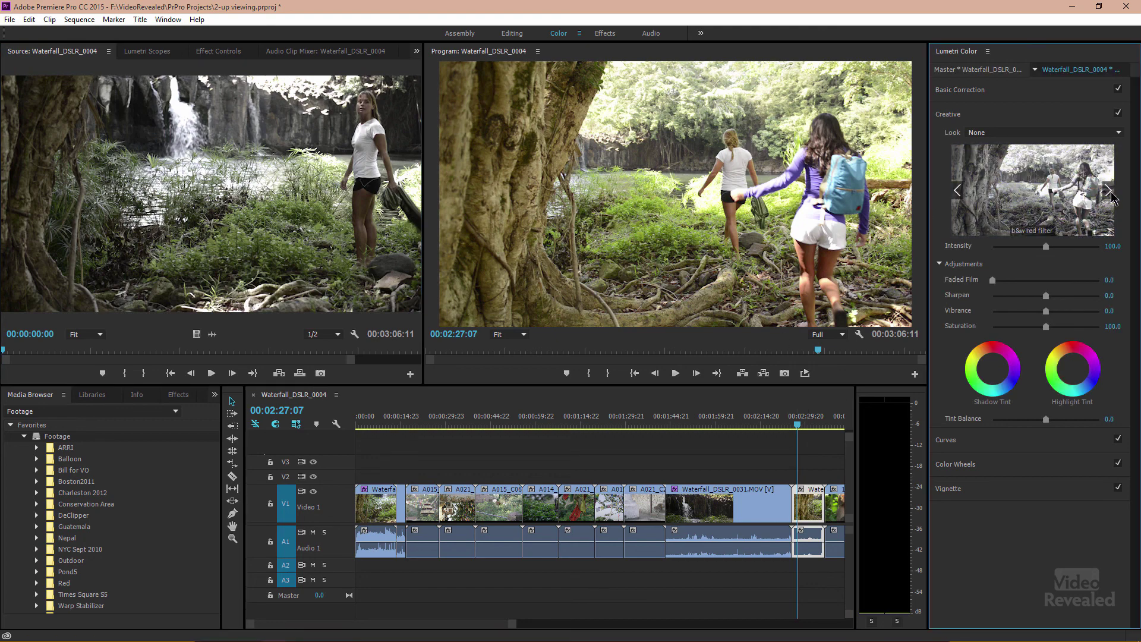
{"action": "left_click", "coordinate": [1109, 193]}
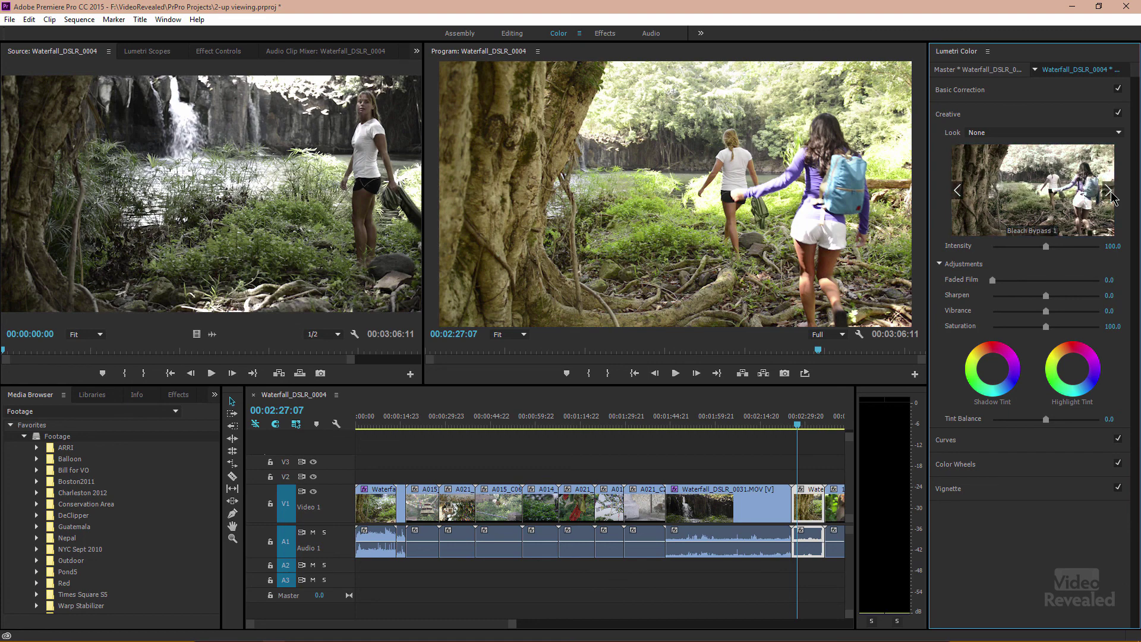
{"action": "left_click", "coordinate": [1109, 192]}
{"action": "left_click", "coordinate": [1026, 192]}
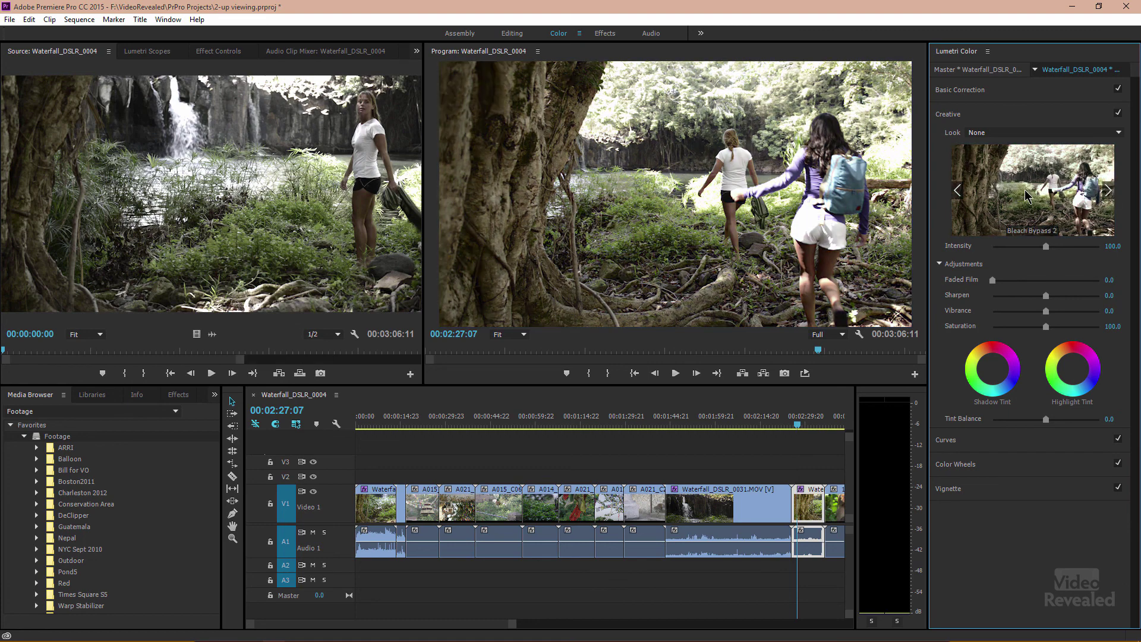